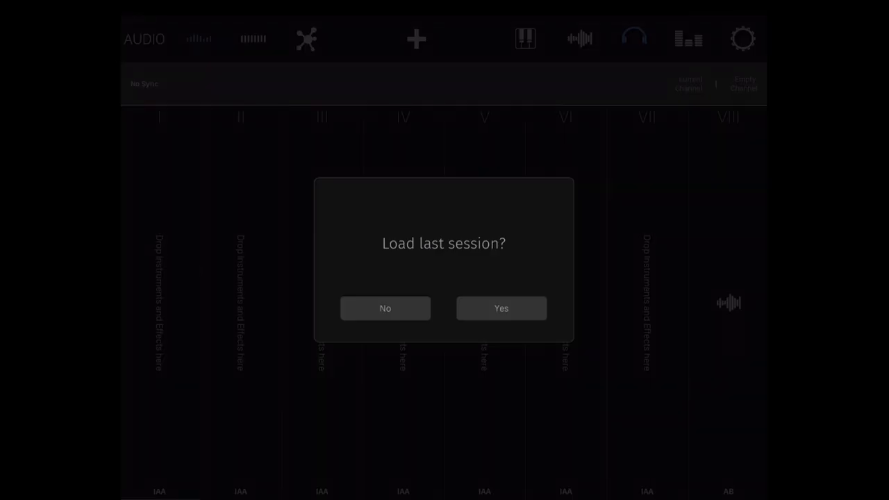
# - Decline the 'Load last session?' prompt so studiomux starts with eight empty channels
pyautogui.click(385, 308)
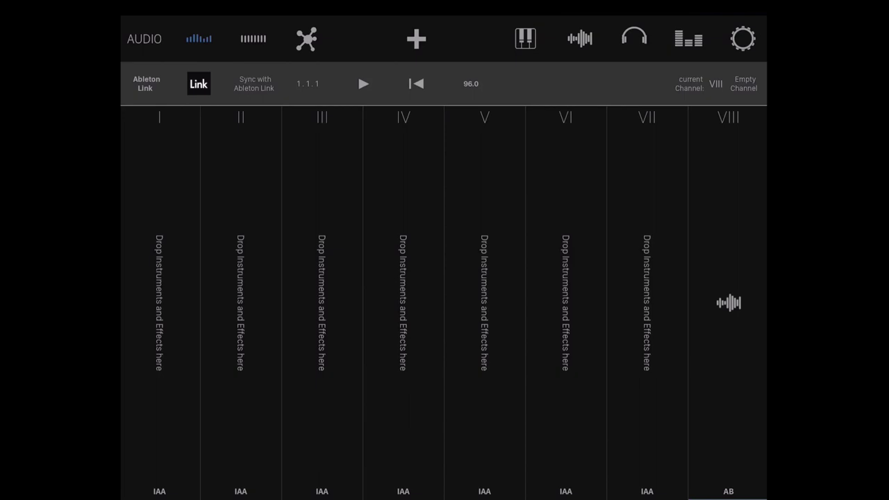
pyautogui.moveTo(176, 218)
# - Load Launchpad from Instruments > IAA Instruments into studiomux channel I
pyautogui.click(416, 39)
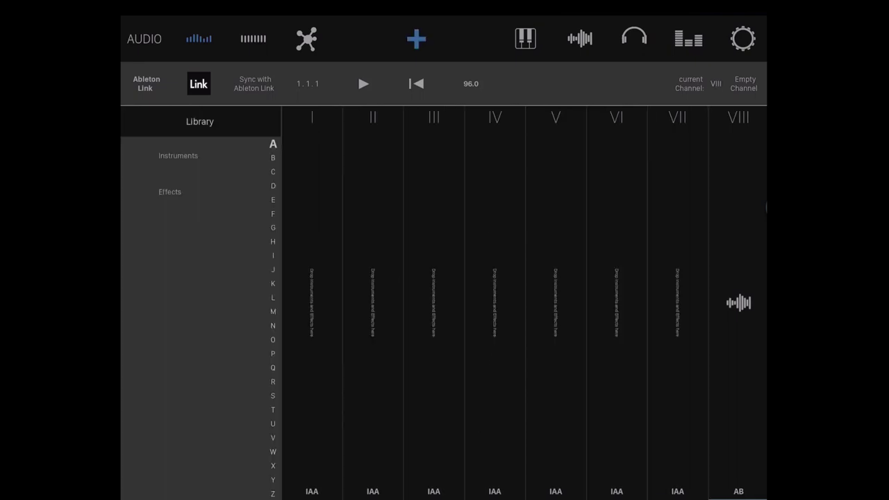
pyautogui.click(178, 156)
pyautogui.click(184, 156)
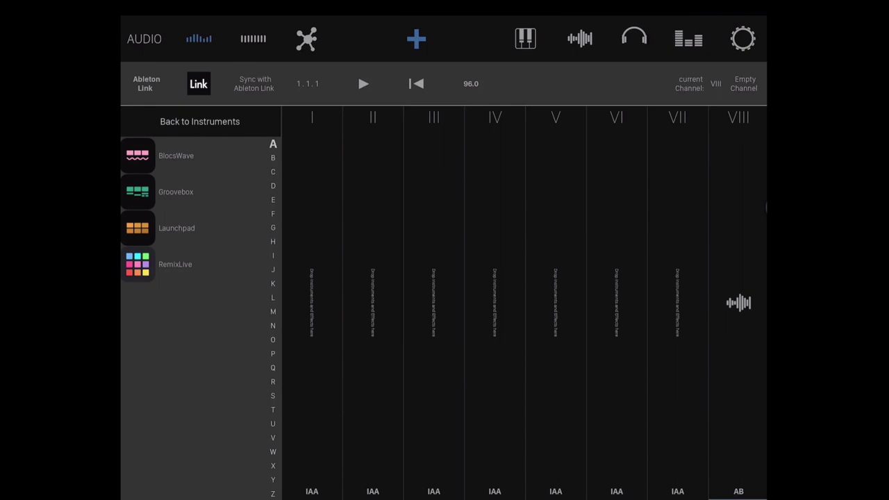
pyautogui.moveTo(137, 227); pyautogui.dragTo(312, 273)
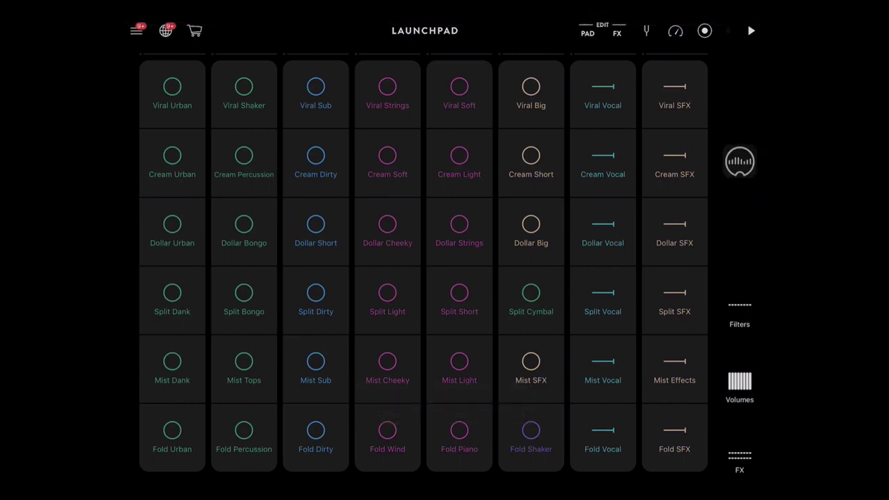
# - Start the six Viral-row loops playing in Launchpad
pyautogui.press('space')
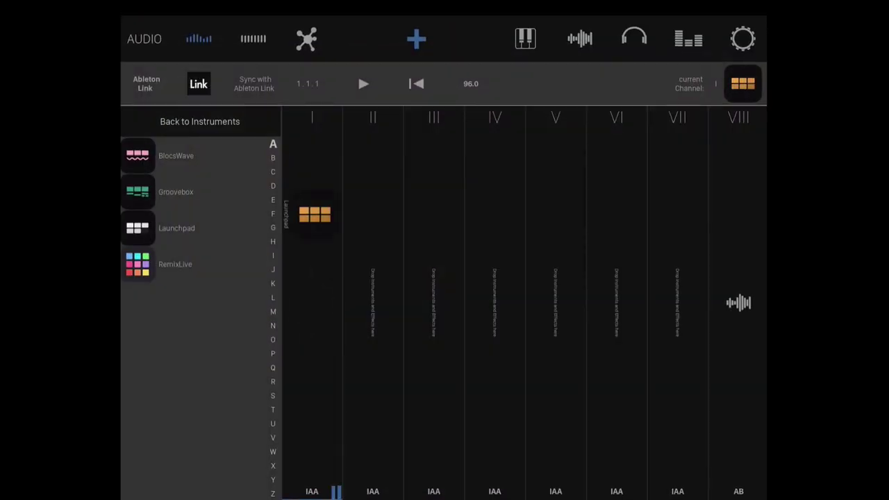
pyautogui.click(688, 38)
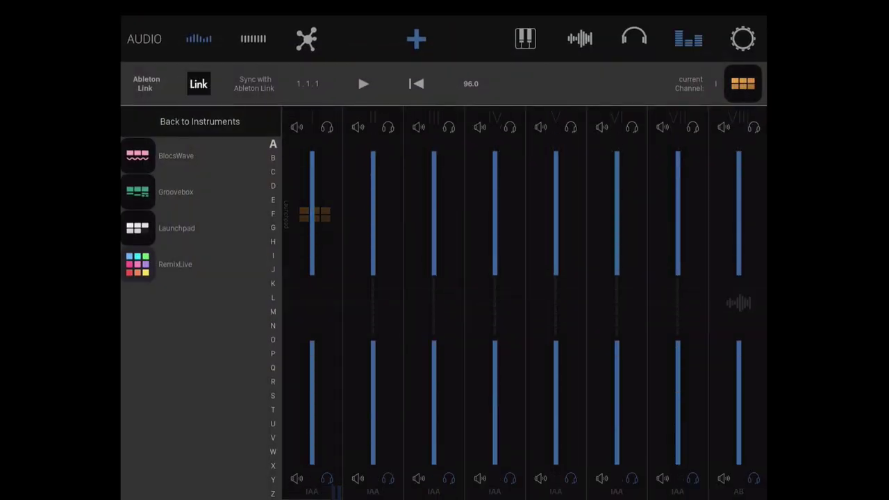
pyautogui.click(689, 38)
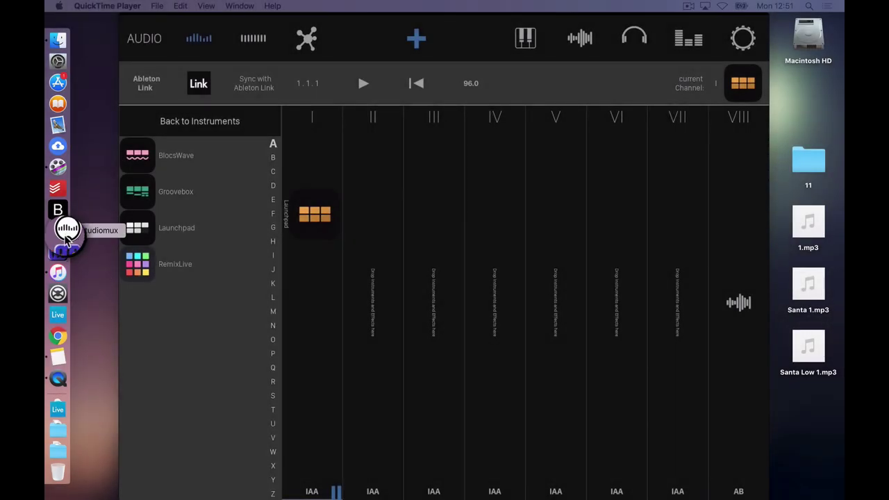
# - Launch studiomux server on the Mac and confirm 1/1 MIDI and 1/1 audio connections
pyautogui.click(67, 233)
pyautogui.moveTo(592, 177)
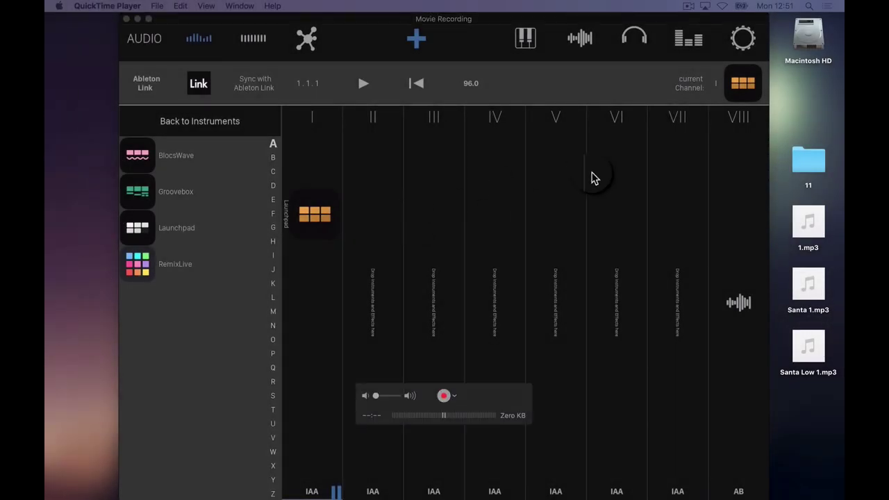
pyautogui.click(673, 14)
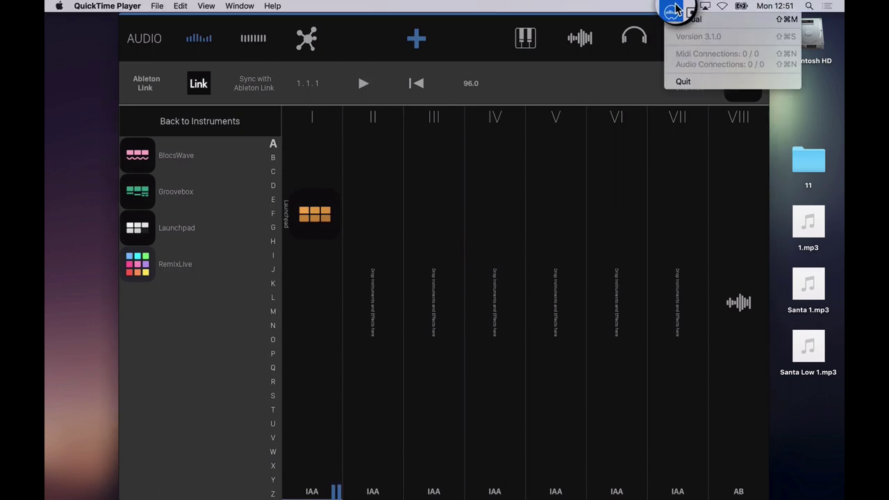
pyautogui.click(673, 16)
pyautogui.click(673, 14)
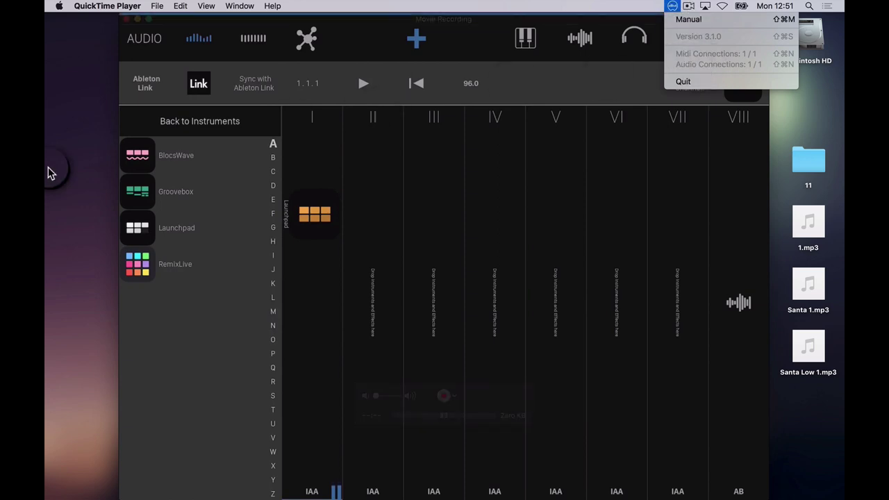
pyautogui.click(52, 275)
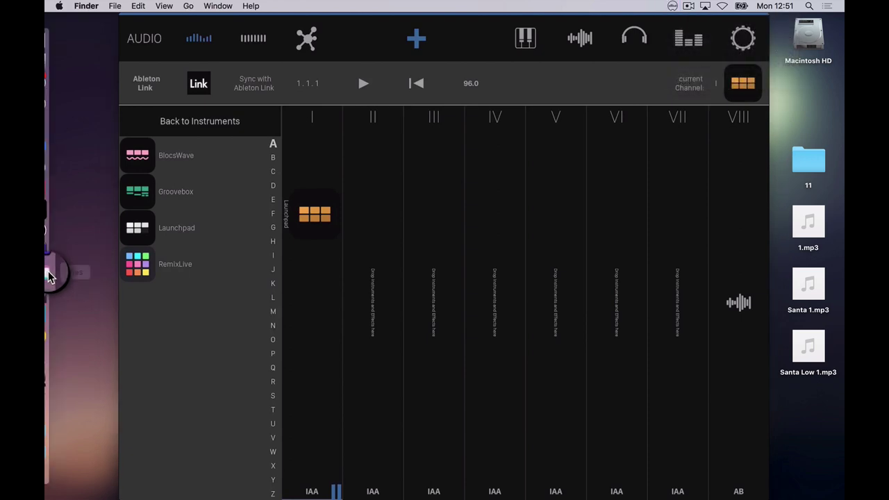
# - Launch Ableton Live 10 and open its Preferences to the Audio tab
pyautogui.click(68, 316)
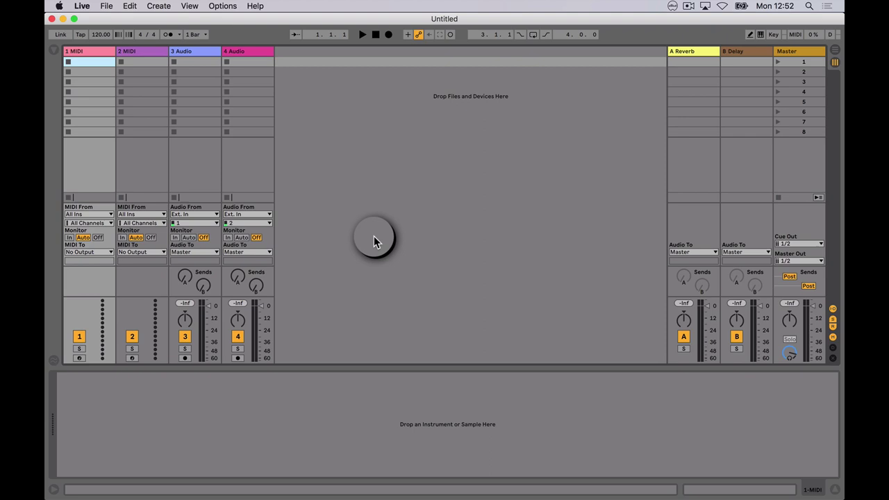
pyautogui.click(82, 5)
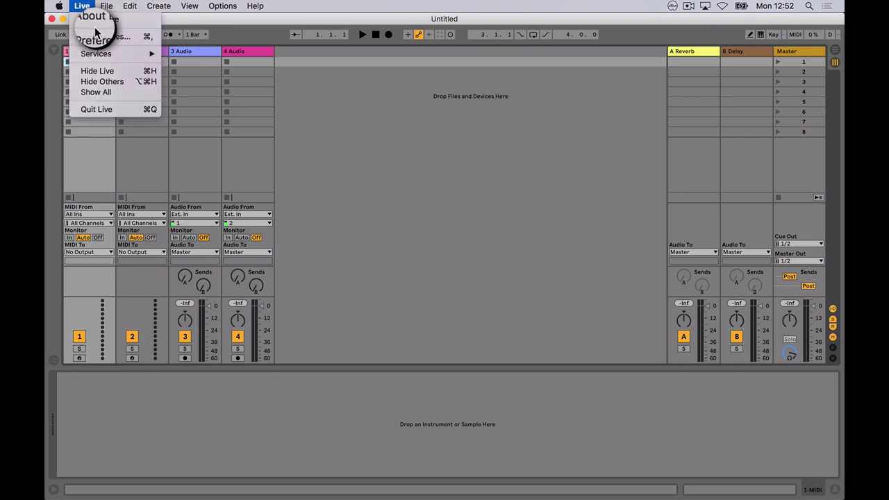
pyautogui.click(97, 40)
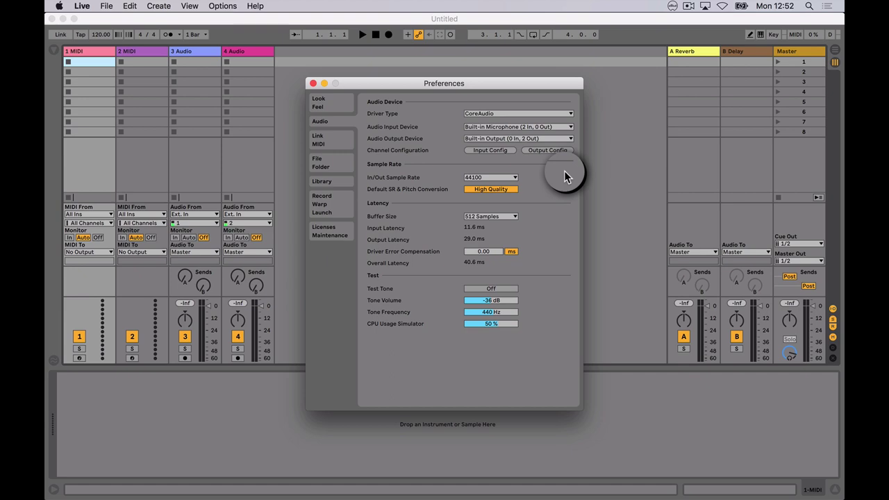
# - Choose iPad (18 In, 2 Out) as the audio input device, confirm Input Config, and close Preferences
pyautogui.click(552, 127)
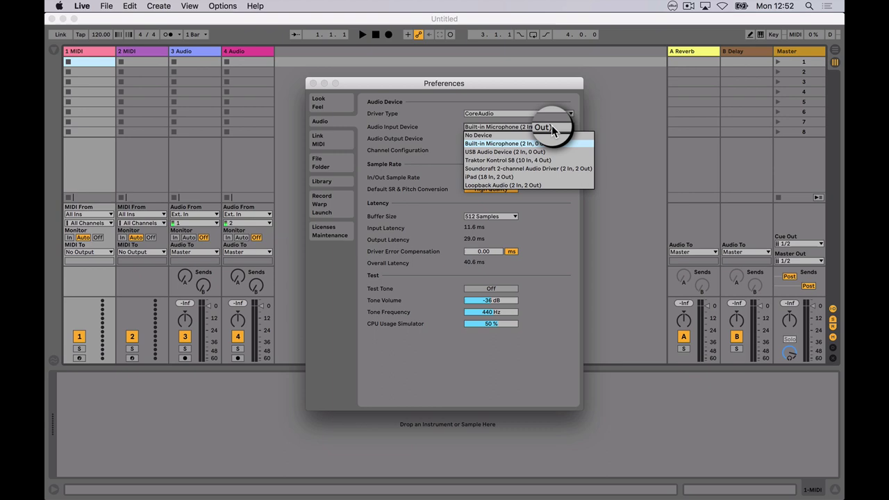
pyautogui.click(543, 178)
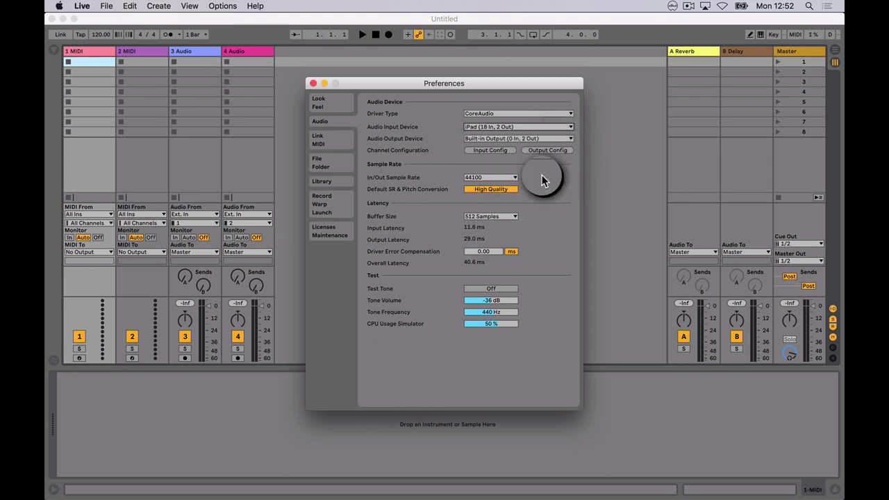
pyautogui.click(499, 152)
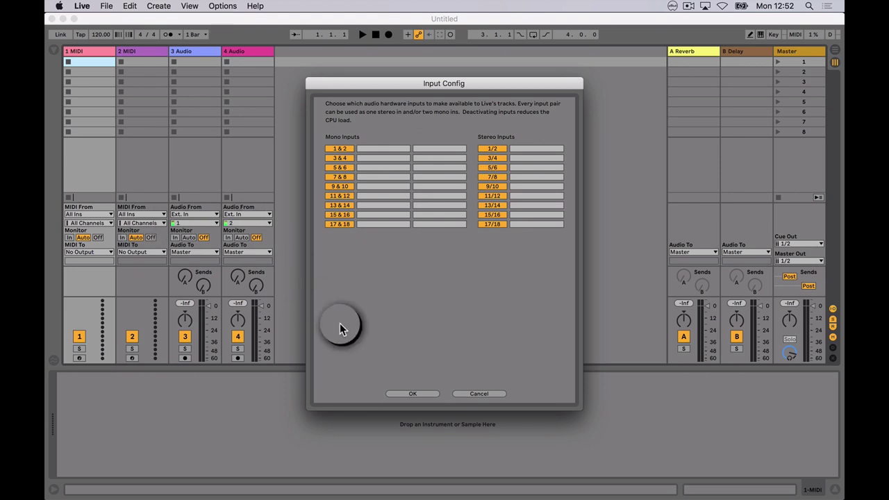
pyautogui.click(415, 394)
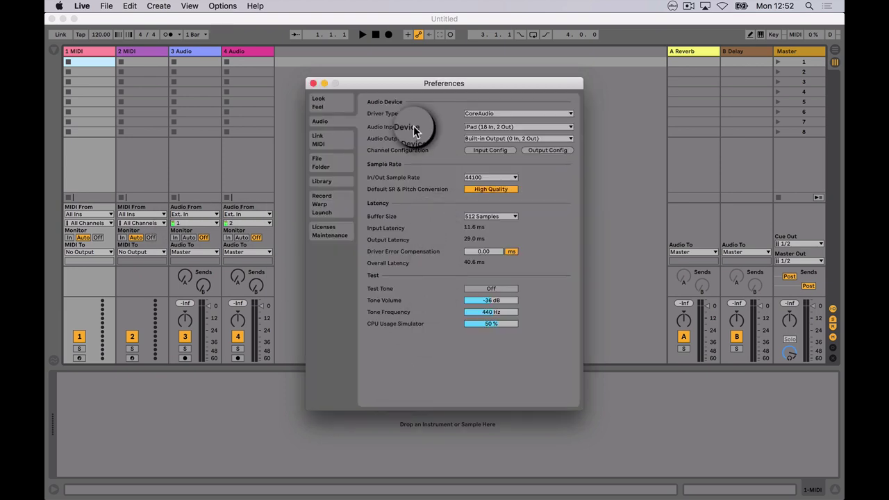
pyautogui.click(313, 85)
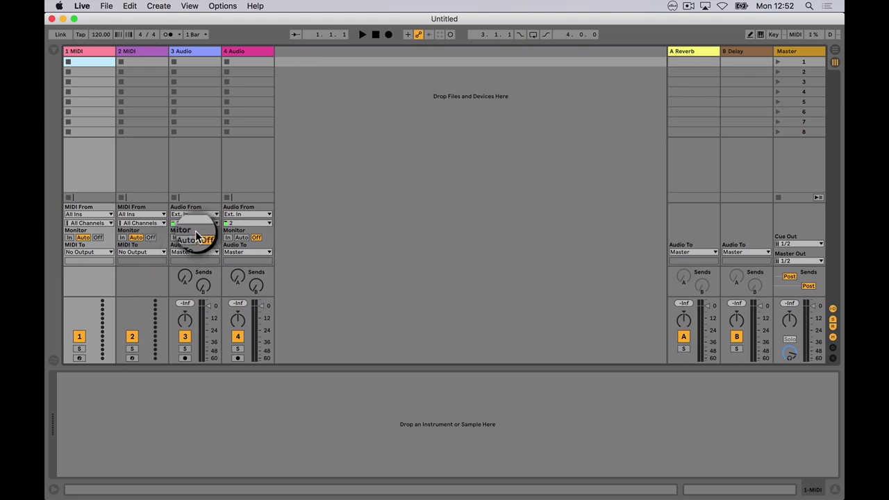
# - Feed audio track 3 from inputs 1/2 and set its monitoring to In
pyautogui.click(217, 223)
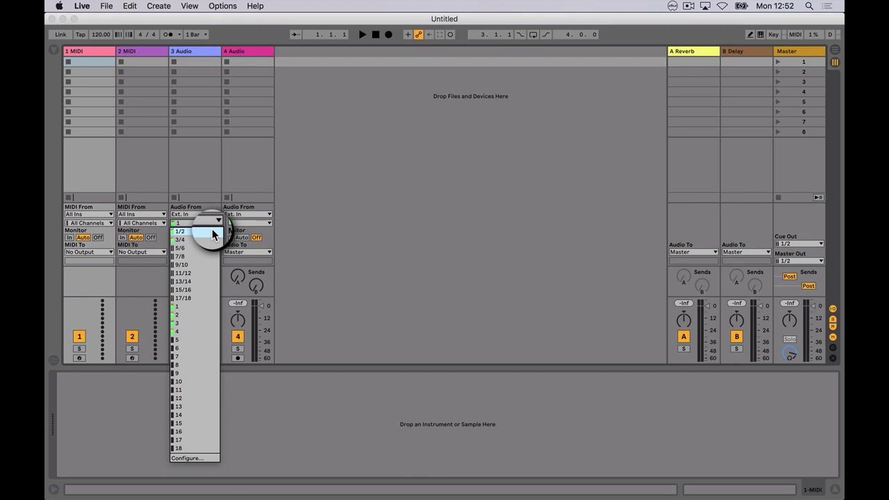
pyautogui.click(212, 232)
pyautogui.click(175, 237)
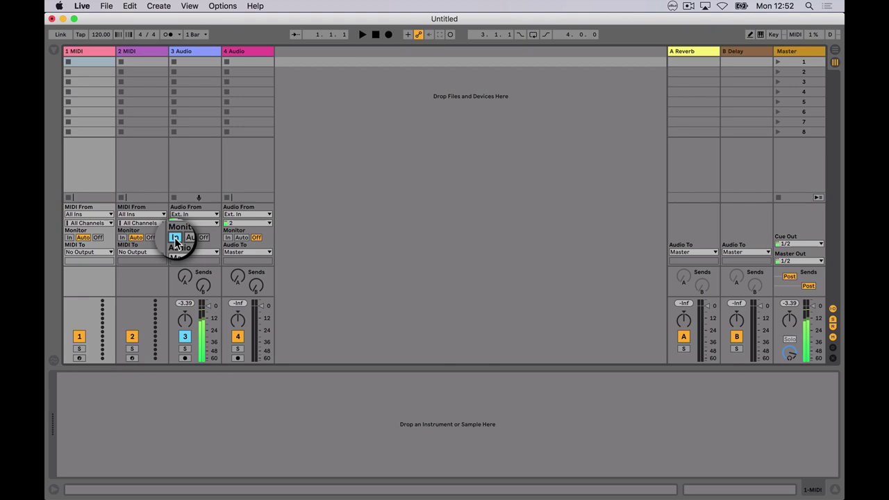
# - Bring up Launchpad on the mirrored iPad screen, then enable Ableton Link at 96 BPM
pyautogui.press('super+Tab')
pyautogui.press('super+Tab')
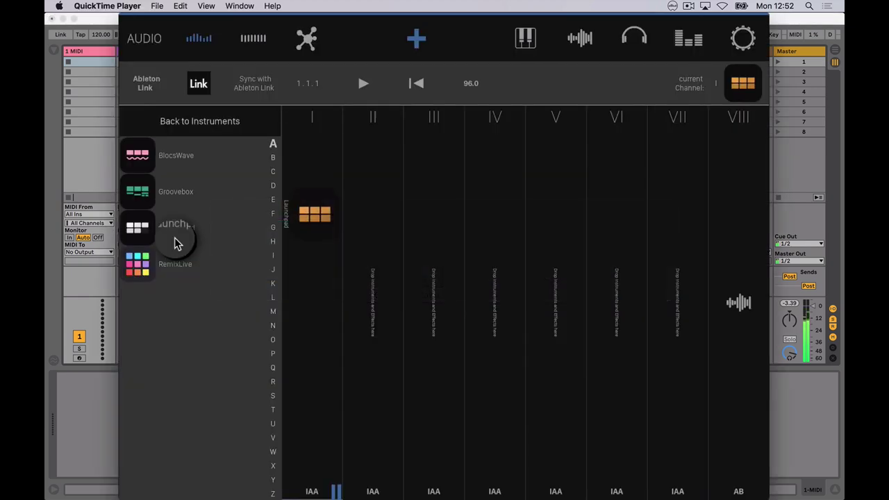
pyautogui.click(176, 243)
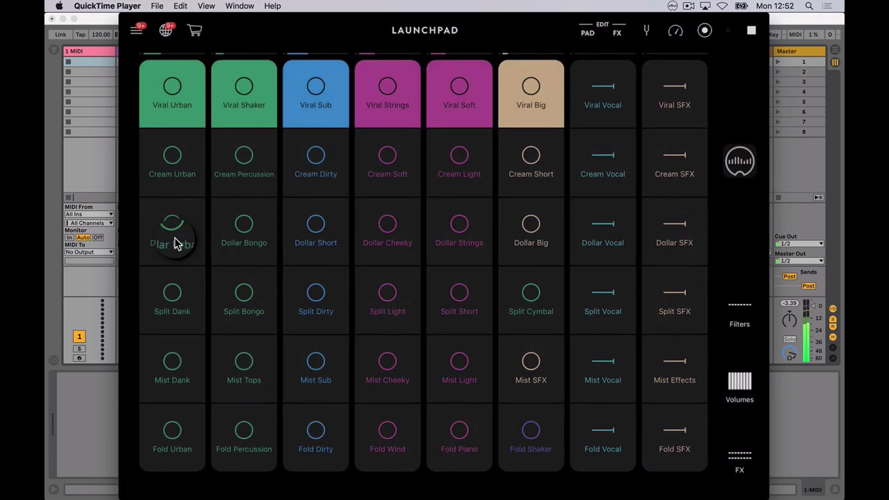
pyautogui.click(68, 34)
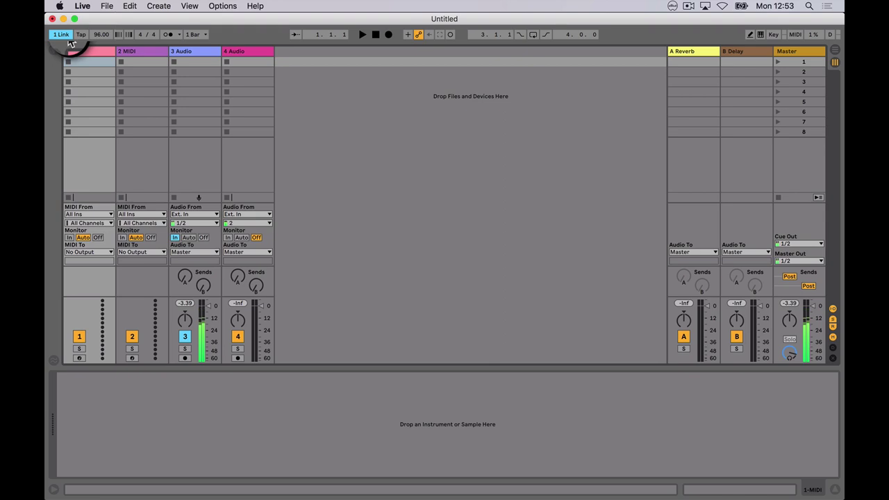
pyautogui.click(384, 114)
pyautogui.press('super+Tab')
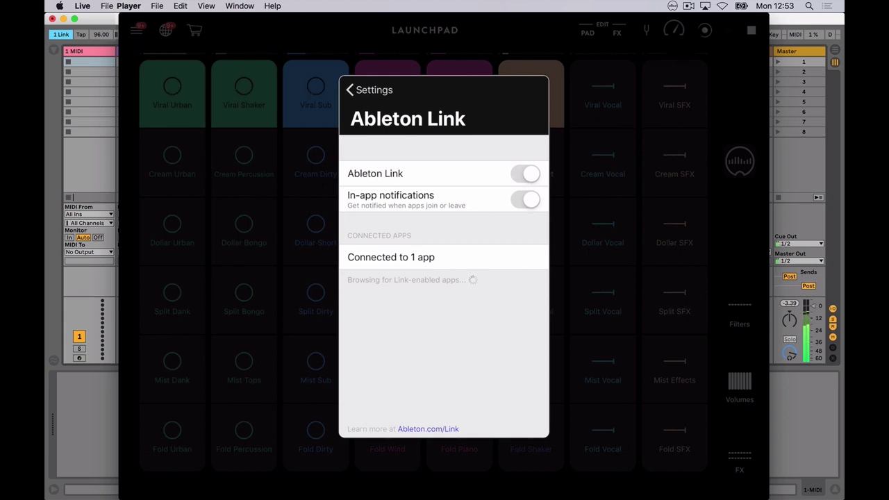
pyautogui.moveTo(536, 7)
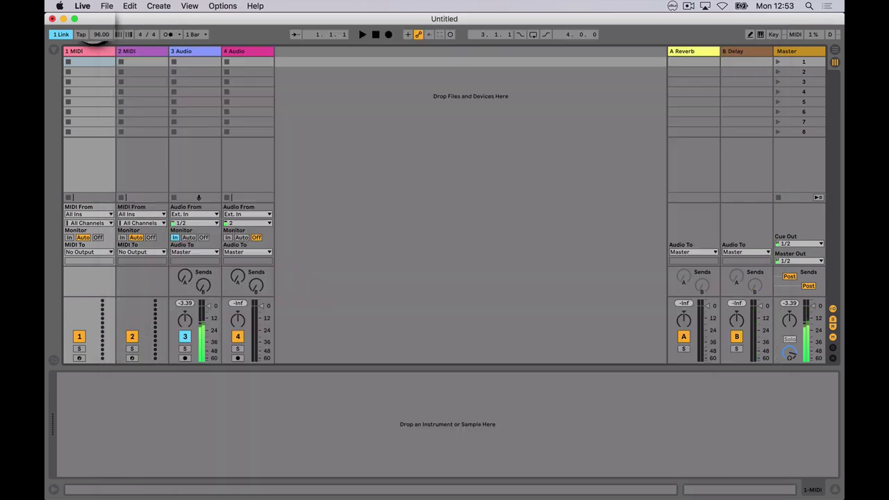
pyautogui.click(276, 206)
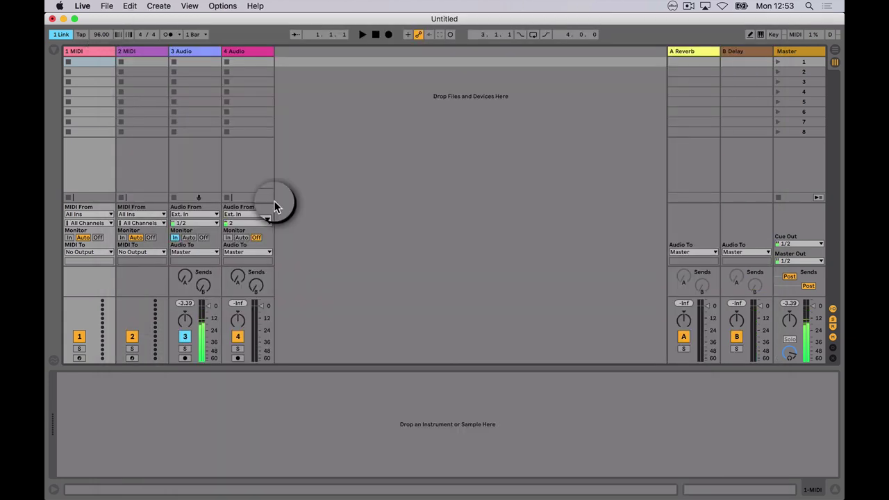
pyautogui.click(251, 243)
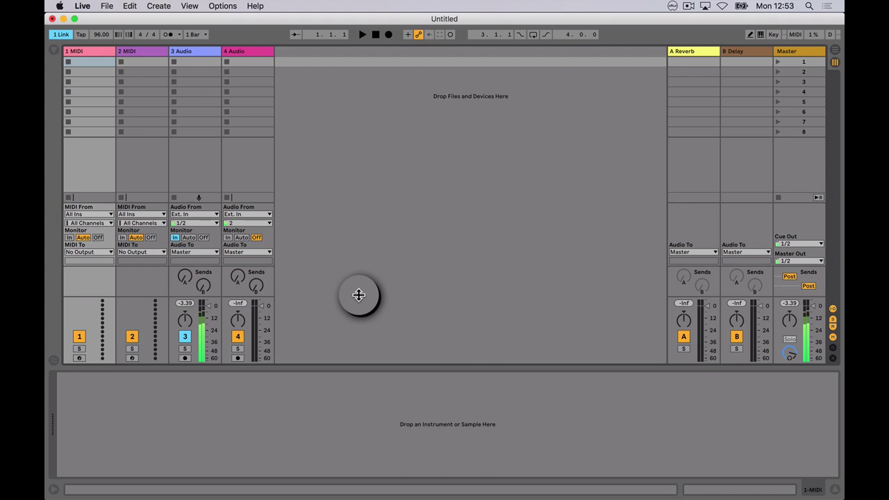